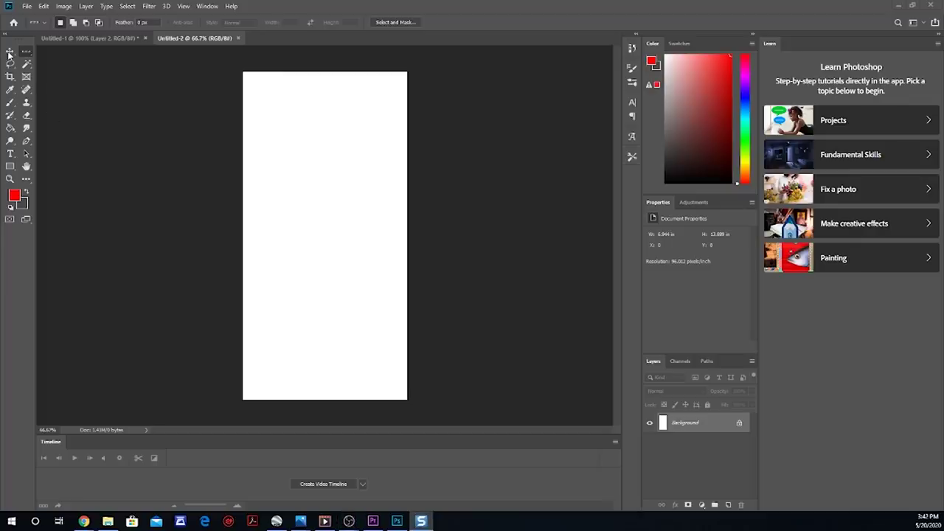
- Paste the reference Nissan image with its heading and move it up the page
key("ctrl+v")
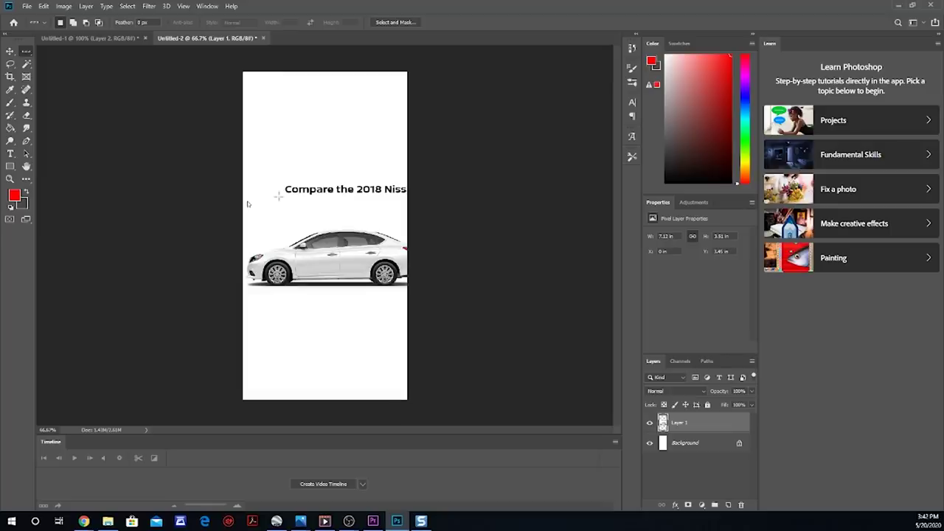
key("v")
left_click_drag(335, 263, 321, 170)
- Scale the reference car and heading down to about 77.5% at the page top
left_click(43, 6)
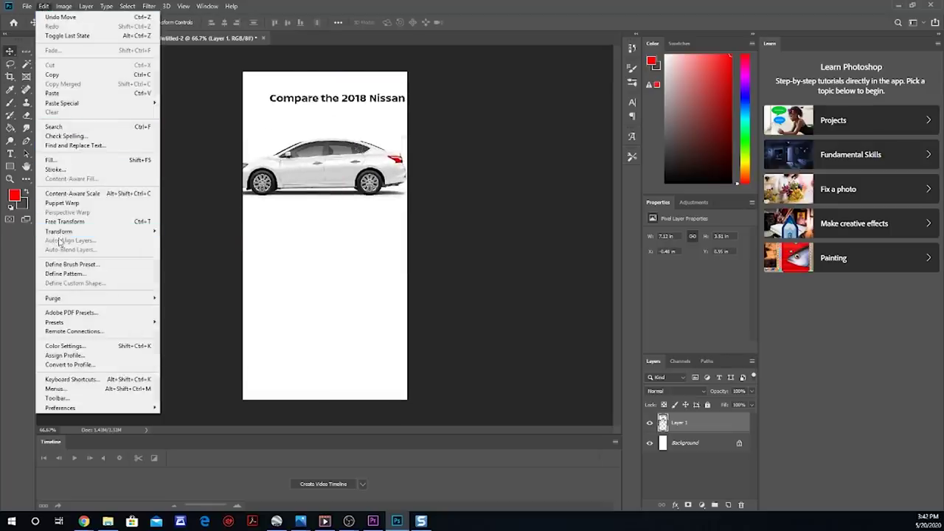
mouse_move(66, 231)
left_click(178, 245)
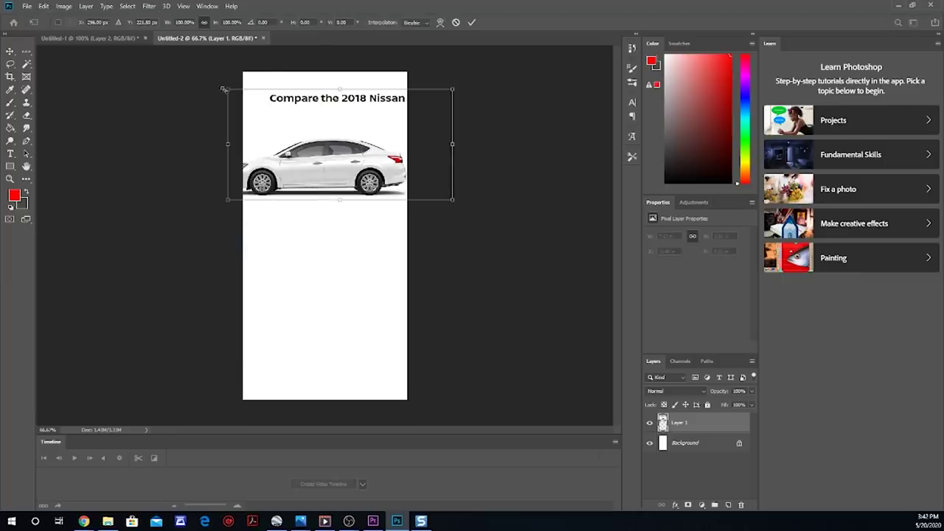
left_click_drag(223, 88, 267, 109)
left_click_drag(329, 183, 305, 157)
left_click_drag(430, 81, 404, 94)
key("Return")
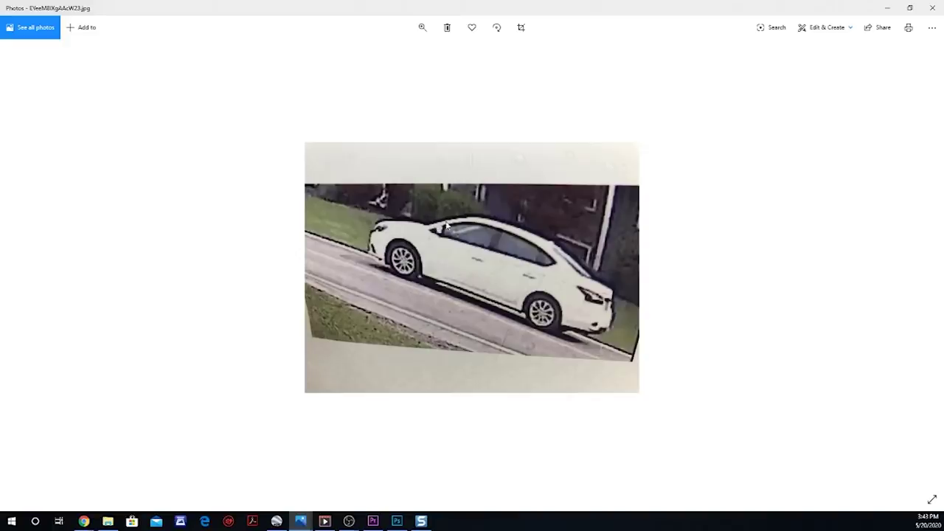
- Copy the suspect white sedan photo in Windows Photos, then minimize the viewer
right_click(532, 237)
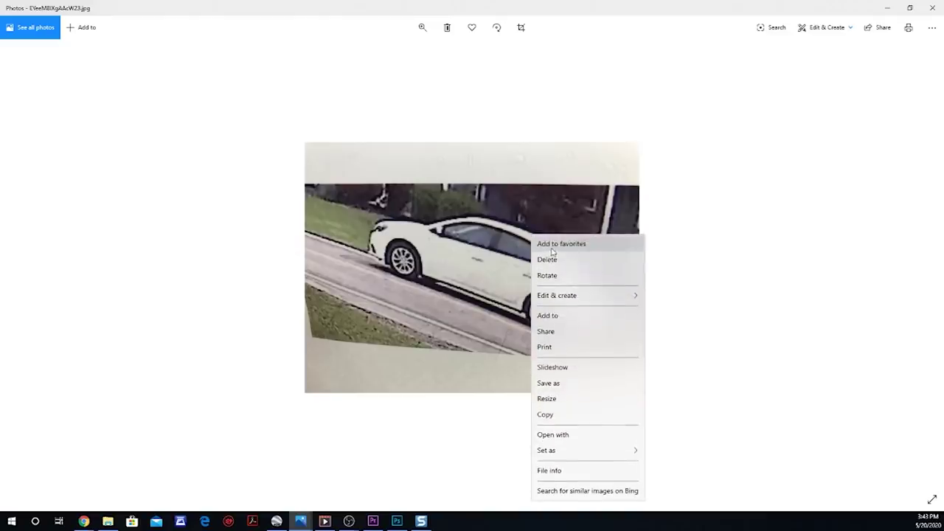
left_click(547, 416)
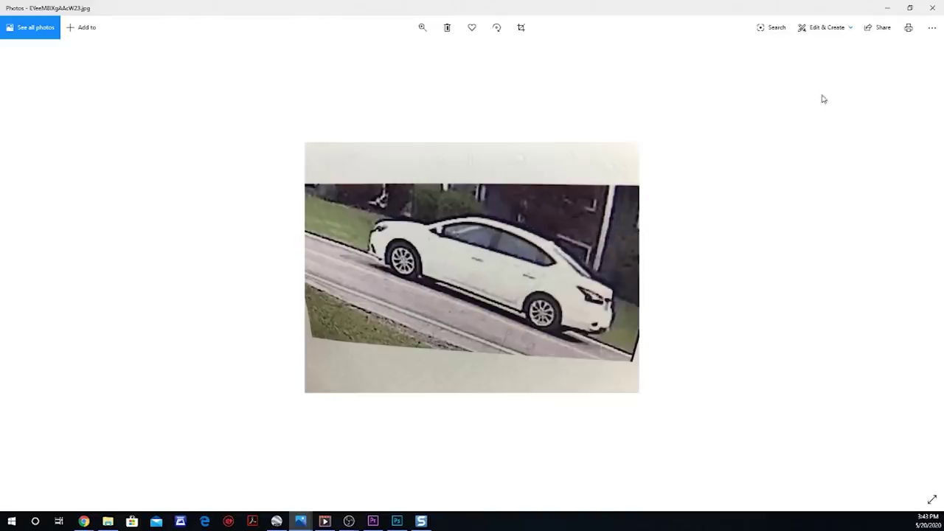
left_click(887, 7)
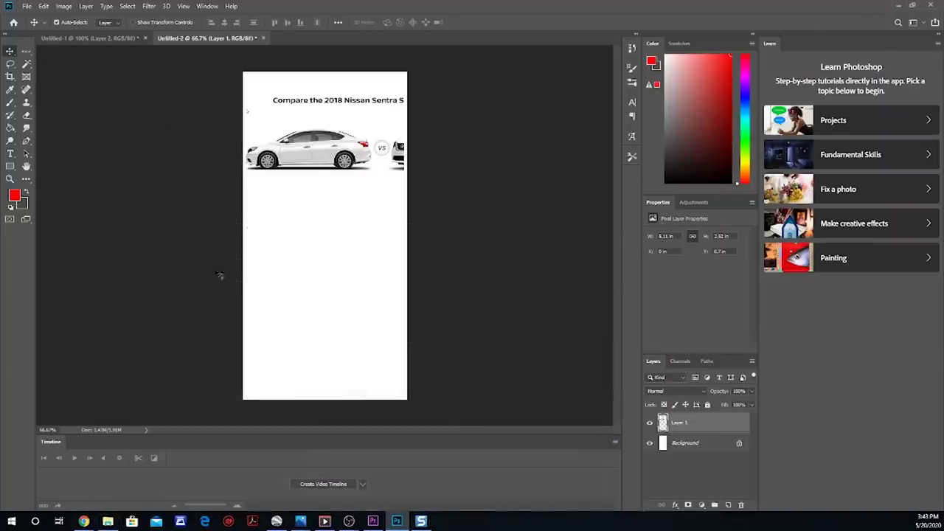
- Paste the suspect photo as a new layer below the reference car and shrink it to fit the page
key("ctrl+v")
left_click_drag(350, 246, 309, 258)
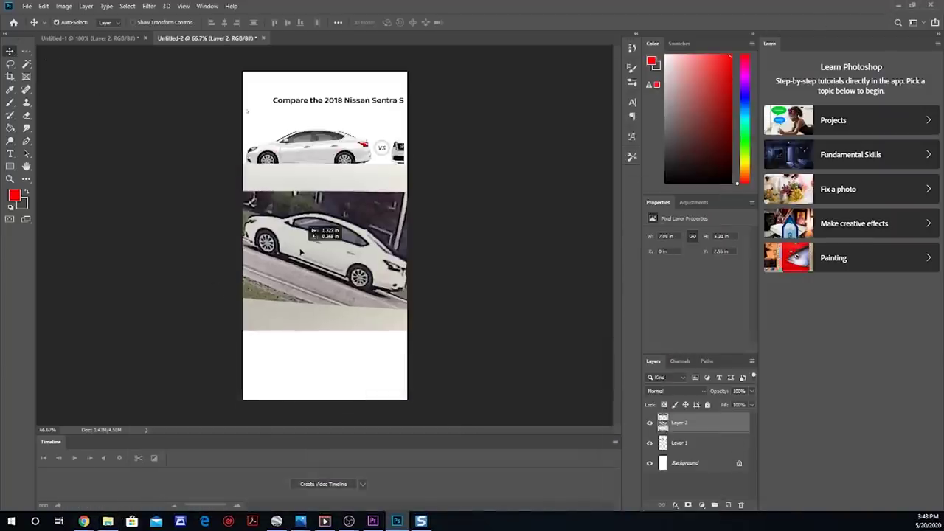
left_click(44, 6)
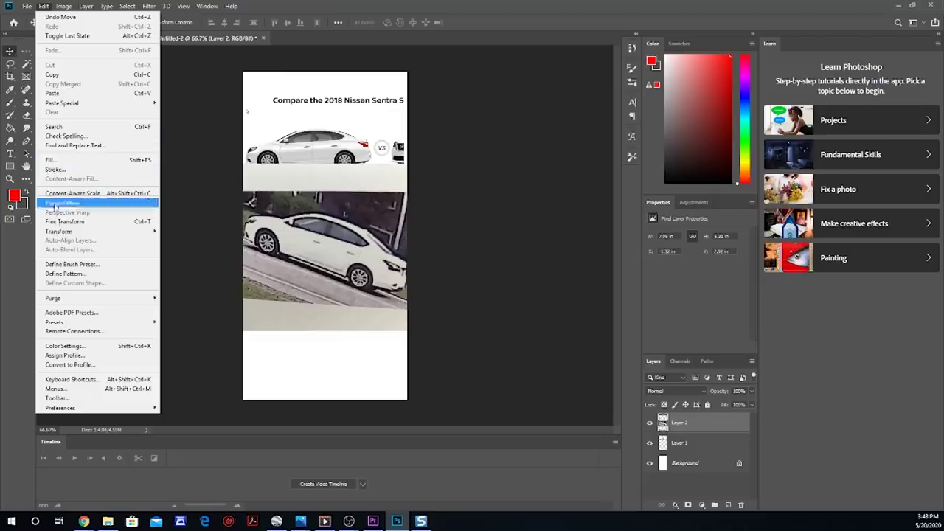
mouse_move(57, 232)
left_click(173, 246)
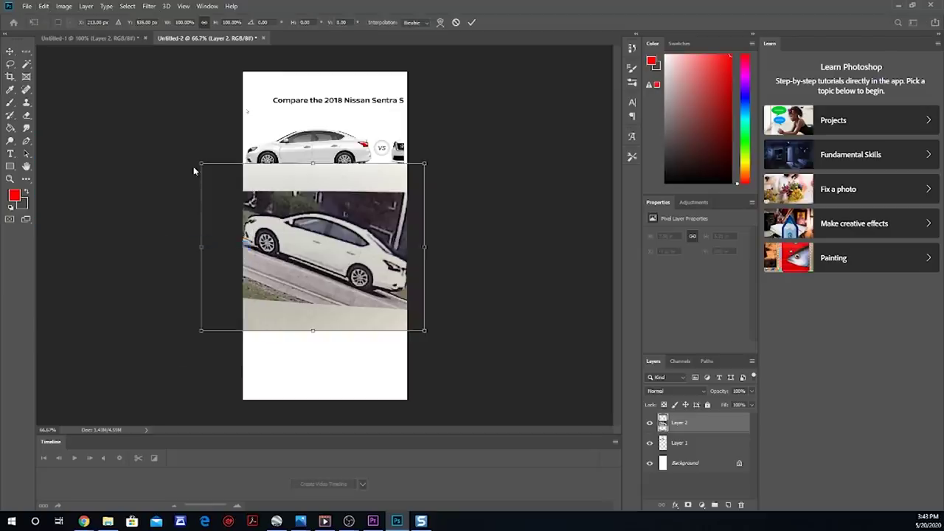
left_click_drag(194, 169, 247, 189)
left_click_drag(325, 247, 302, 243)
left_click_drag(228, 185, 247, 198)
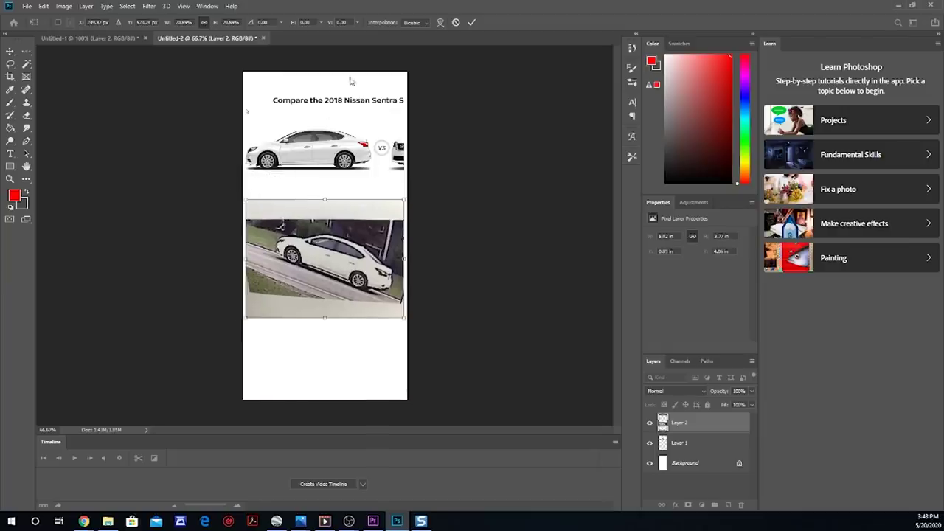
- Apply the scaling and zoom the view to 100% to compare the cars
left_click(10, 180)
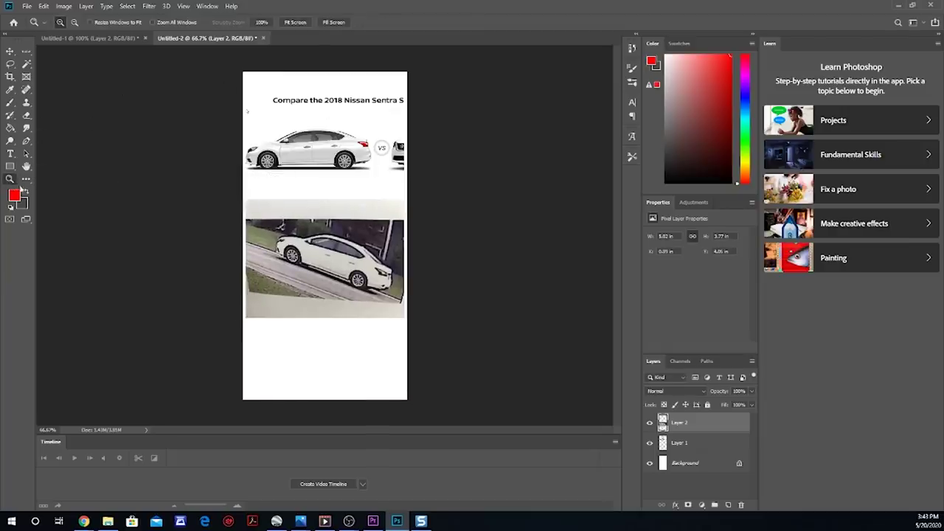
left_click(171, 187)
left_click(172, 187)
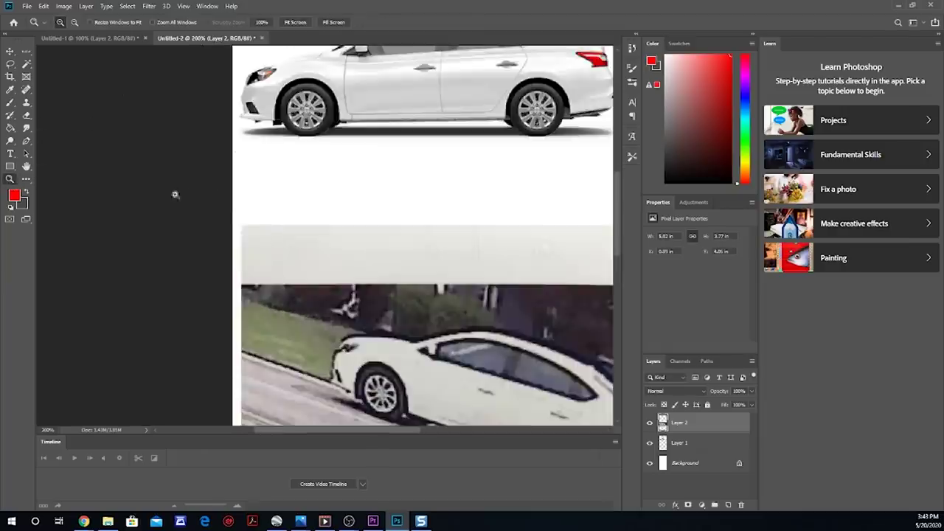
left_click(309, 261, "alt")
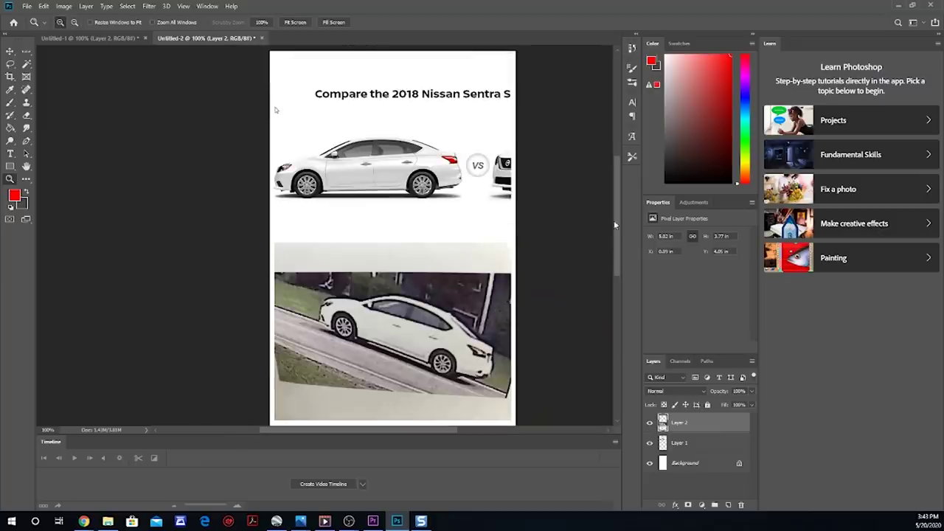
left_click_drag(618, 223, 618, 238)
- Skew the suspect photo by about -16° so the slanted sedan sits more level
left_click(43, 6)
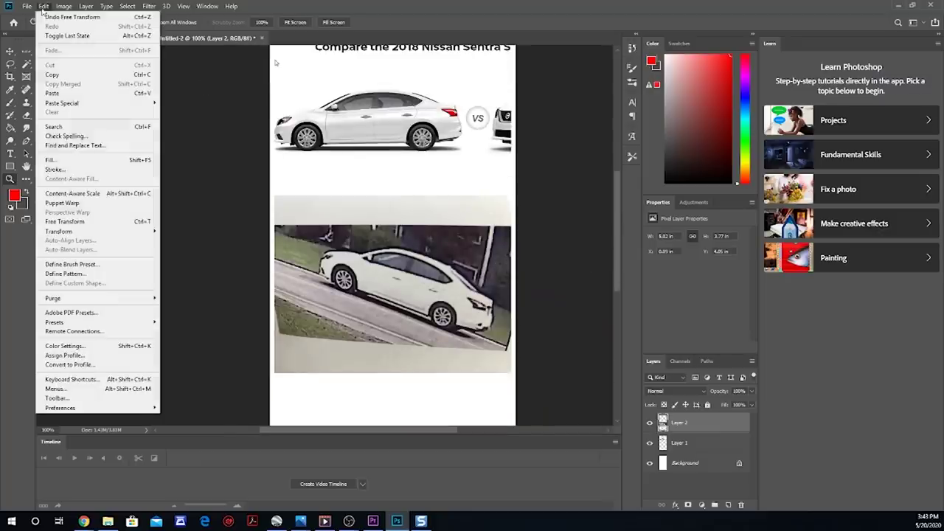
mouse_move(59, 235)
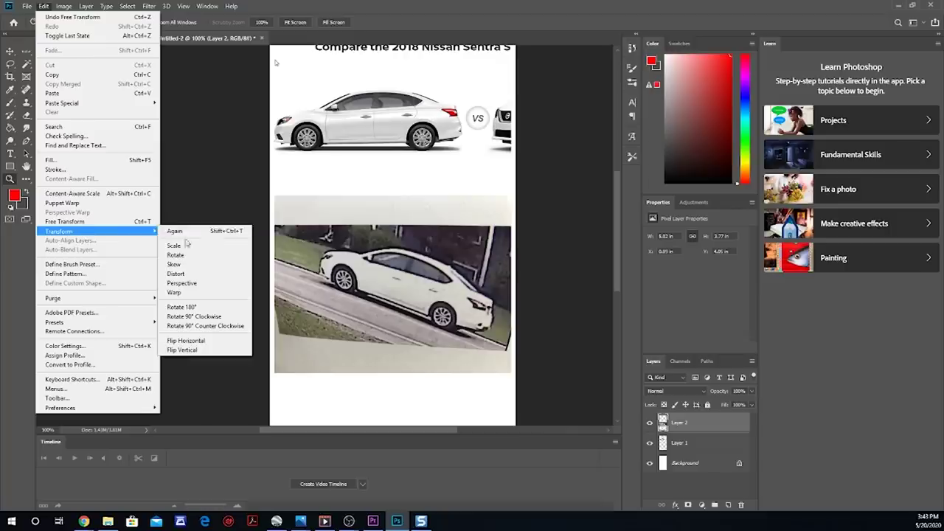
left_click(199, 263)
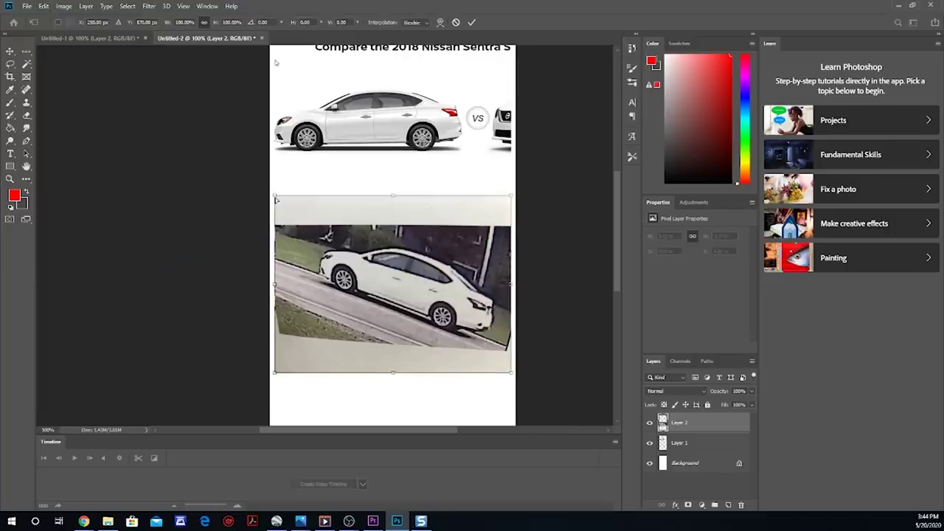
left_click_drag(275, 198, 320, 219)
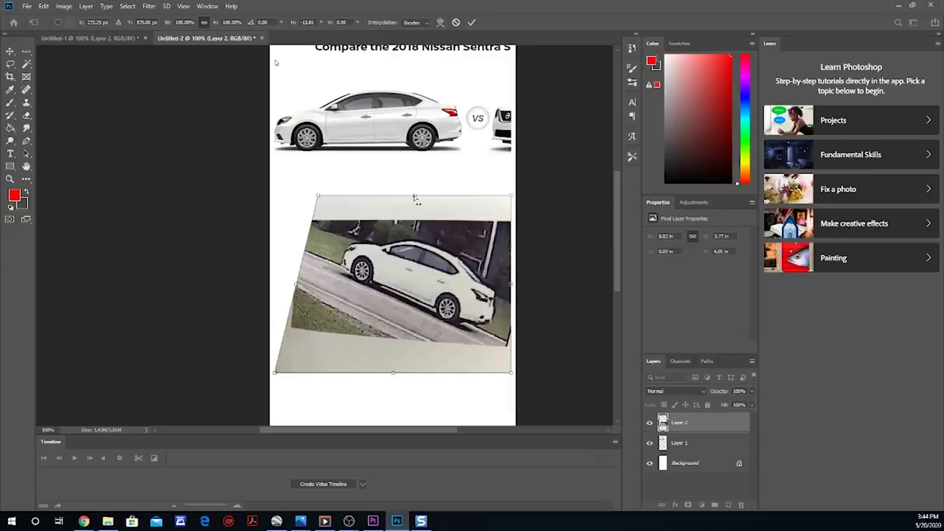
left_click_drag(414, 197, 420, 209)
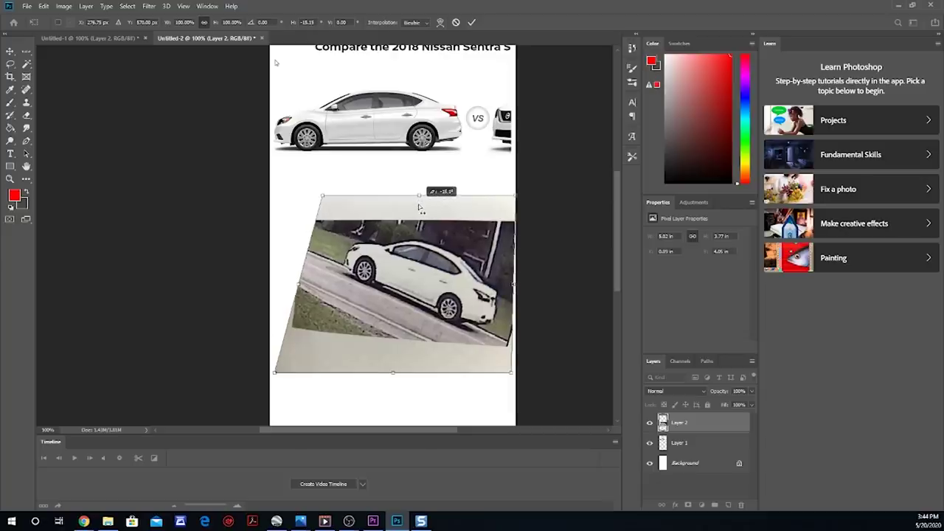
left_click_drag(420, 209, 425, 209)
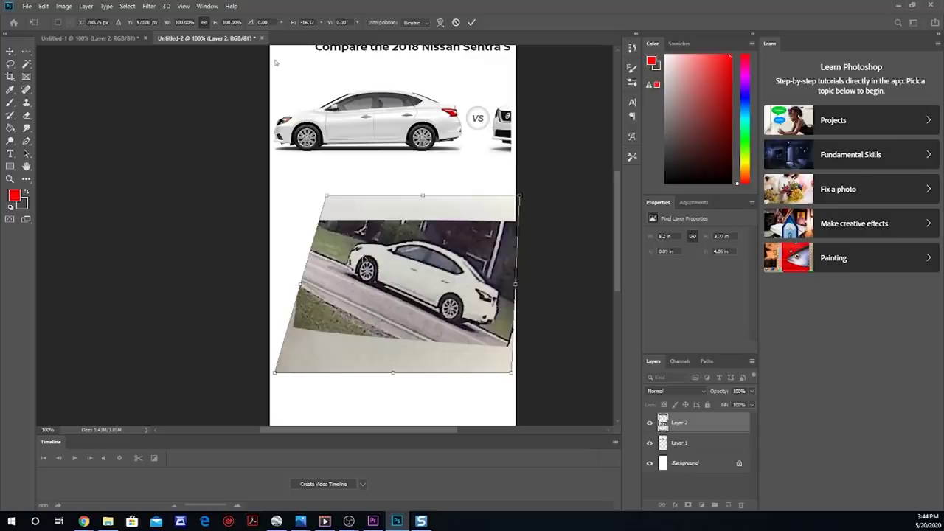
- Commit the skew, rotate the suspect photo about -21.8°, and shift it slightly left
right_click(31, 57)
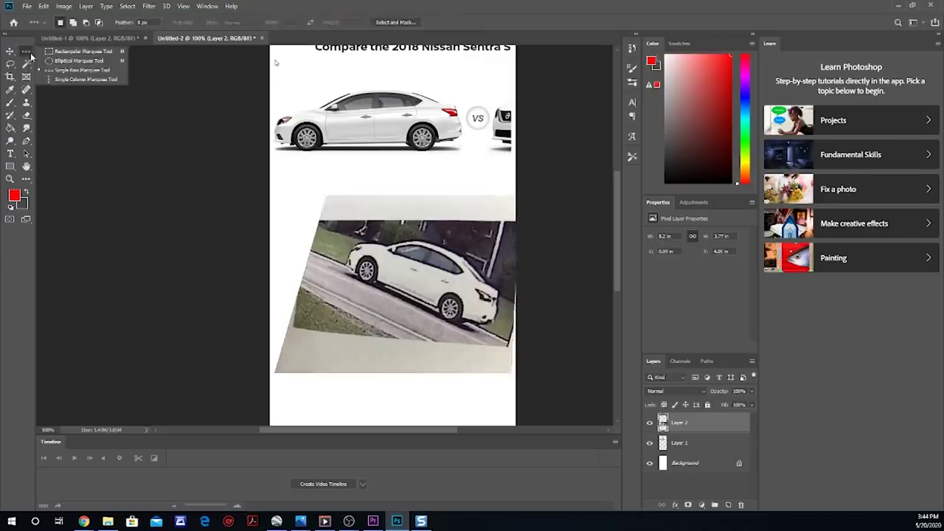
left_click(74, 54)
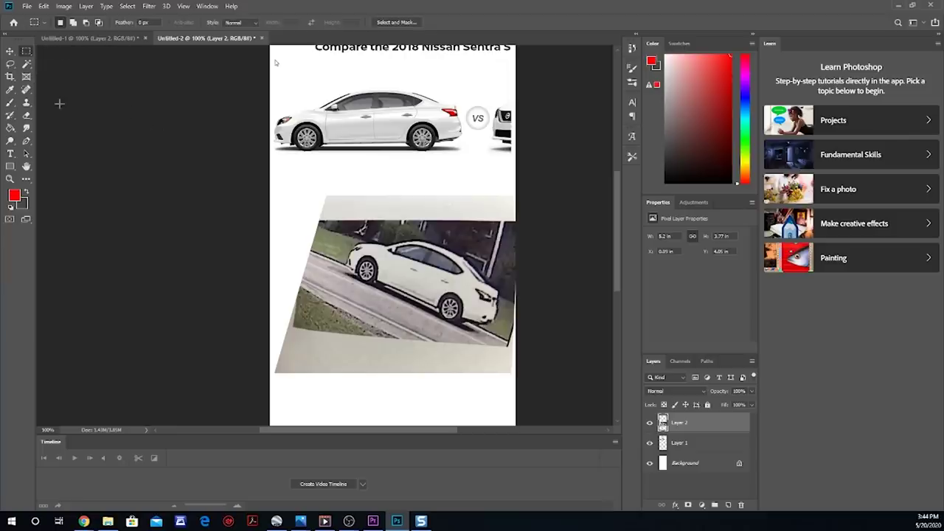
left_click(44, 6)
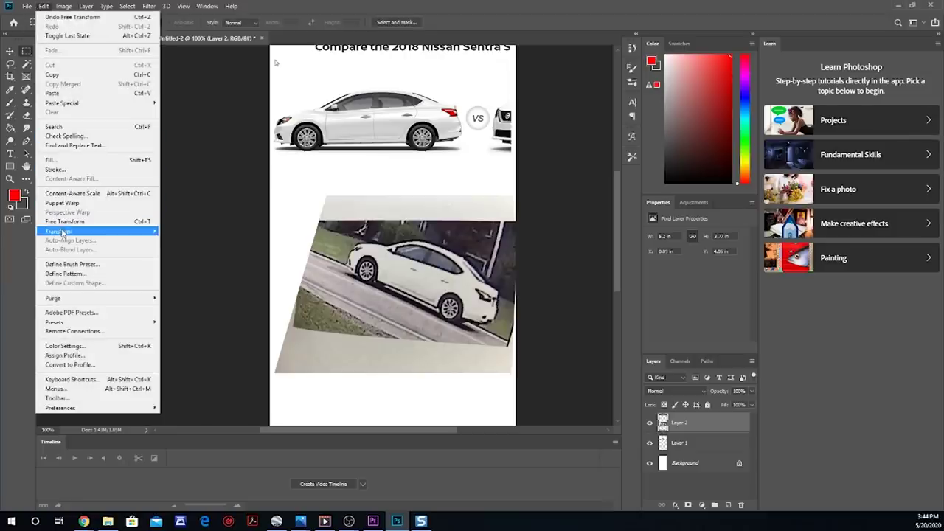
mouse_move(62, 233)
left_click(185, 256)
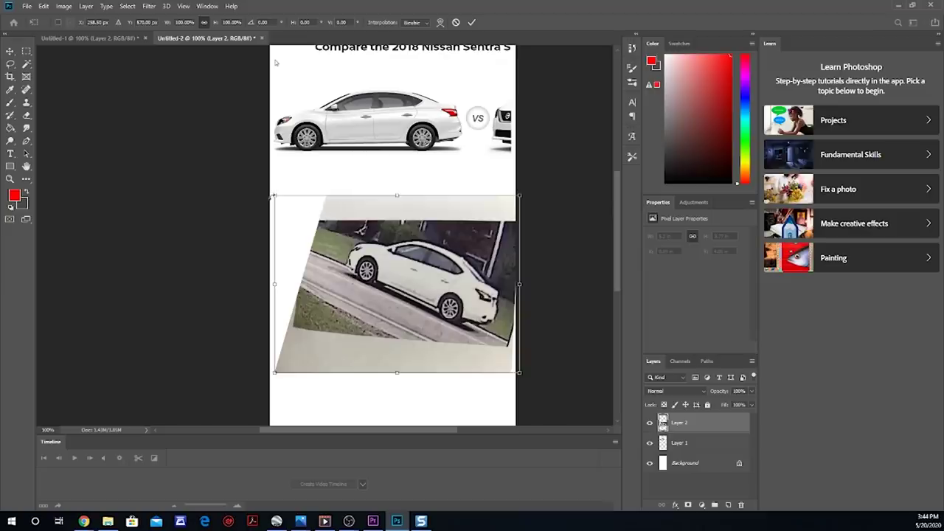
left_click_drag(272, 196, 231, 244)
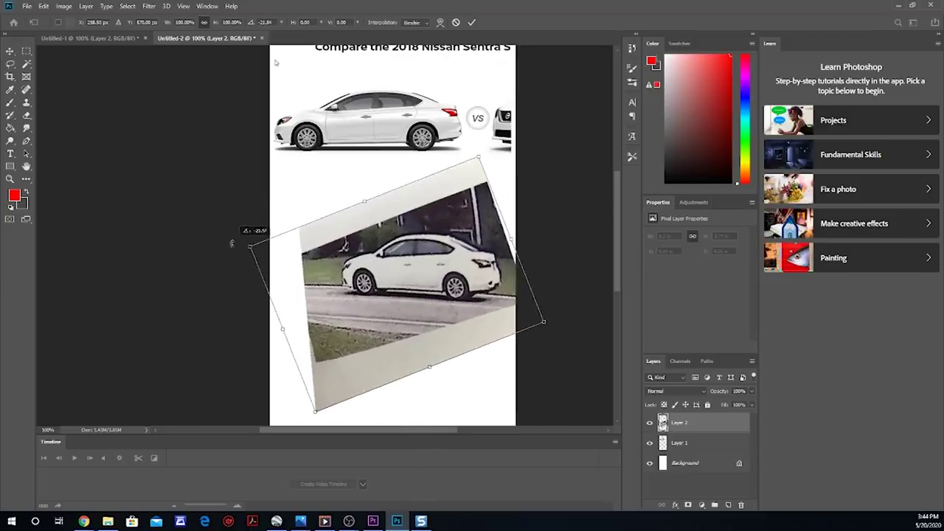
left_click_drag(422, 264, 393, 266)
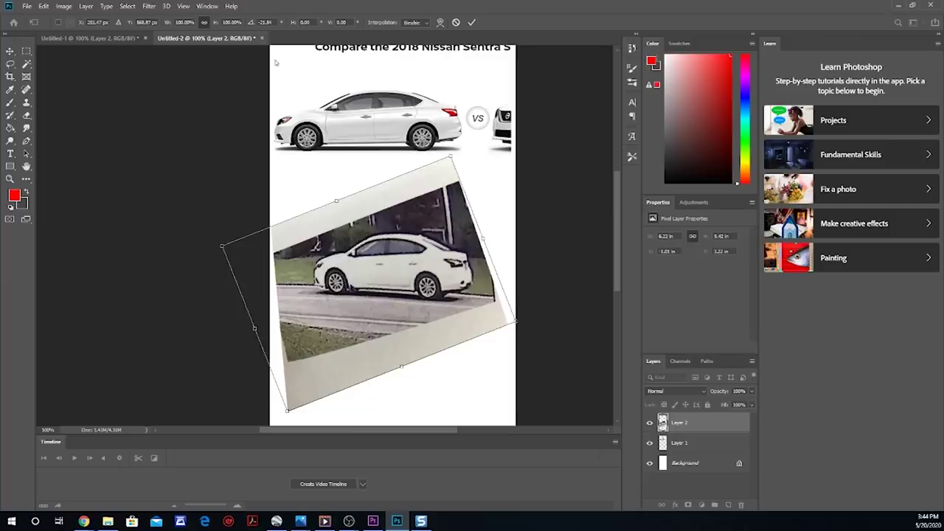
left_click_drag(400, 279, 396, 279)
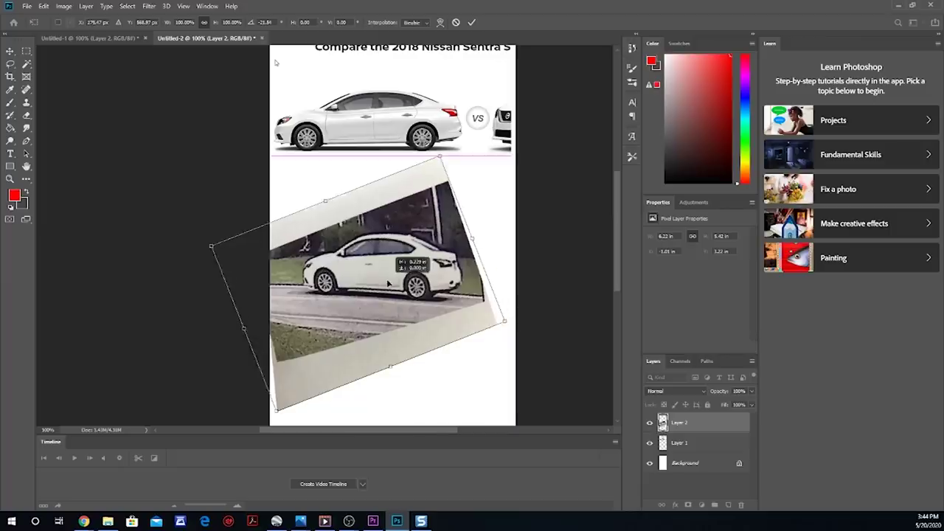
right_click(26, 52)
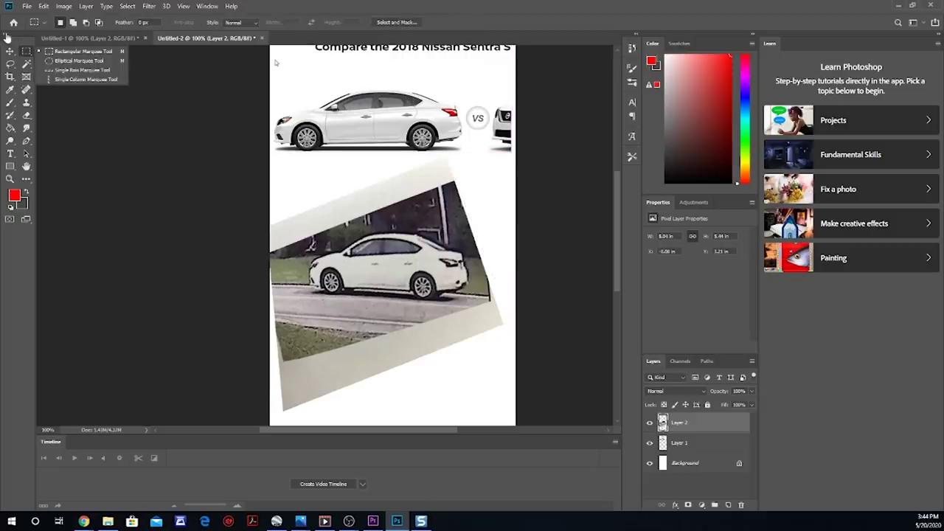
- Pull the suspect photo's top edge down slightly, to about 8.02 × 5.42 in, and commit
left_click(43, 6)
mouse_move(74, 231)
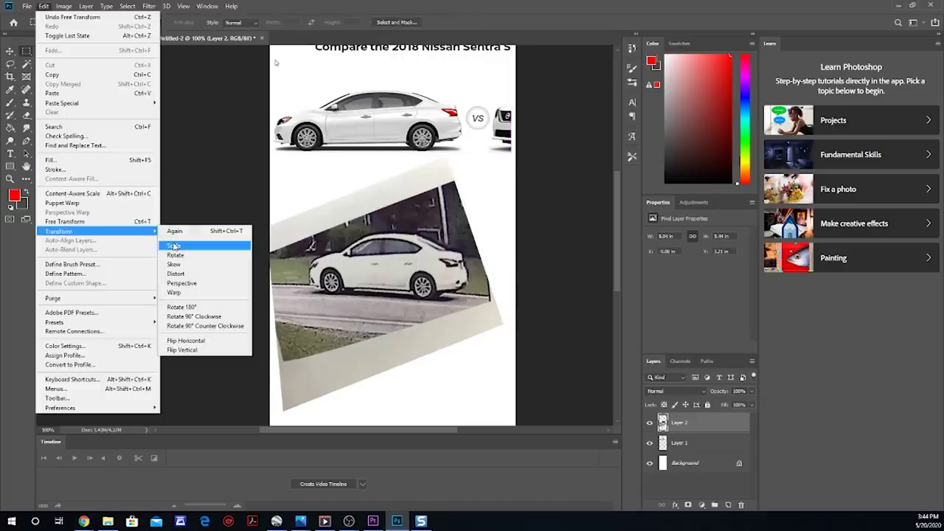
left_click(175, 246)
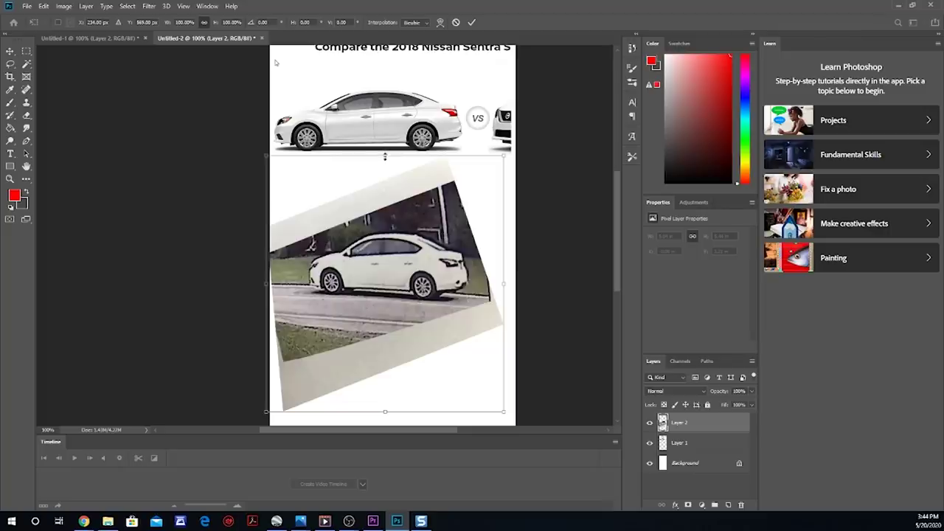
mouse_move(385, 153)
left_mouse_down()
mouse_move(385, 166)
mouse_move(385, 156)
left_mouse_up()
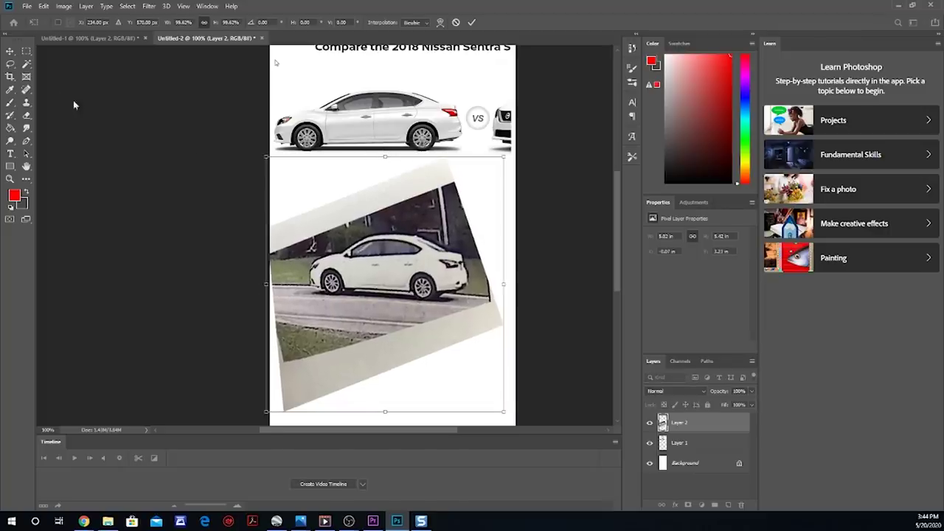
right_click(23, 52)
left_click(73, 69)
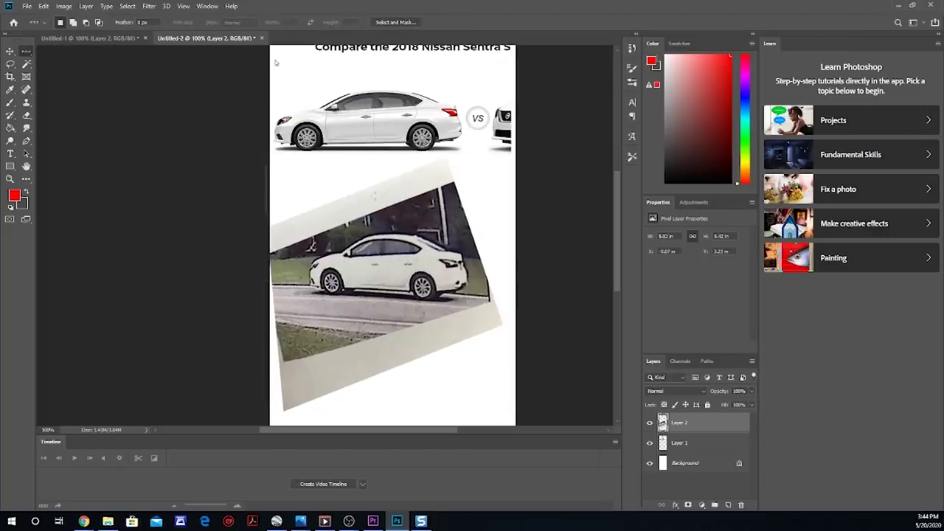
left_click(44, 6)
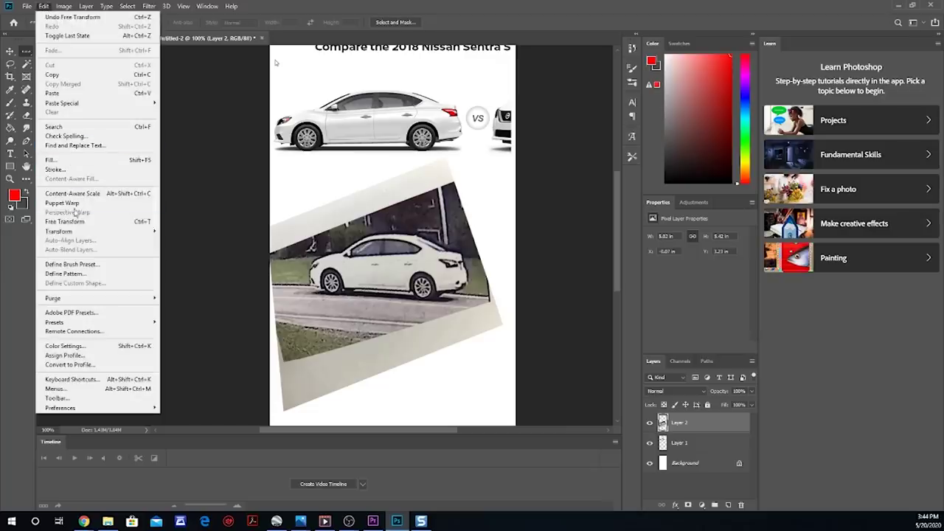
mouse_move(68, 232)
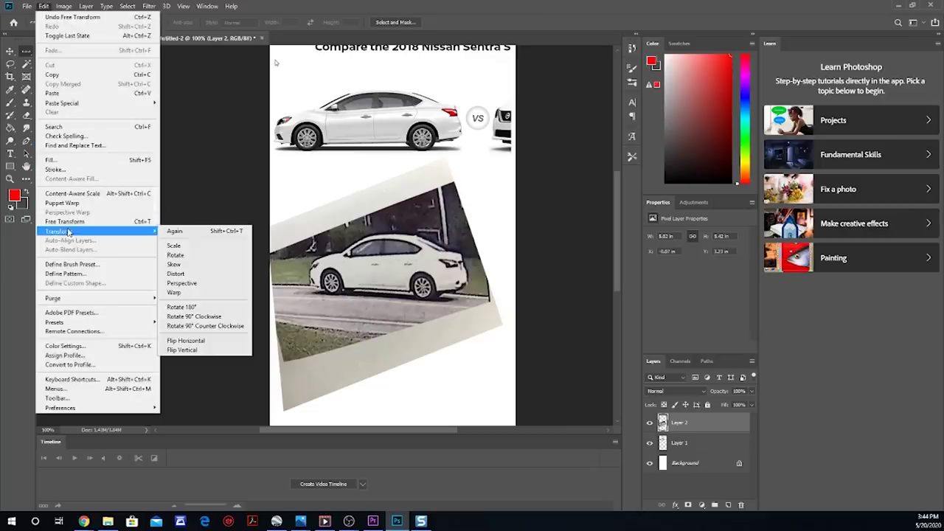
- Distort the suspect photo: lower its top edge, skew about -3.3°, and narrow the right side
left_click(177, 275)
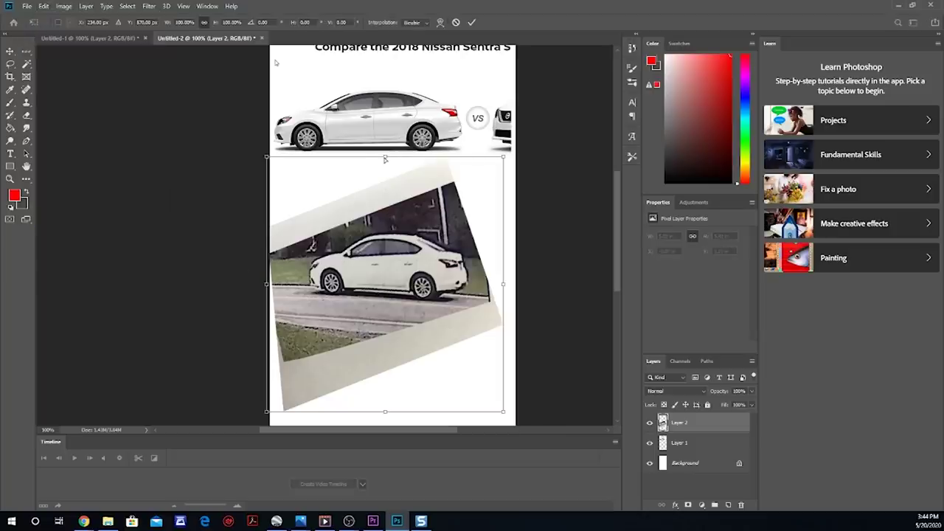
left_click_drag(385, 159, 384, 185)
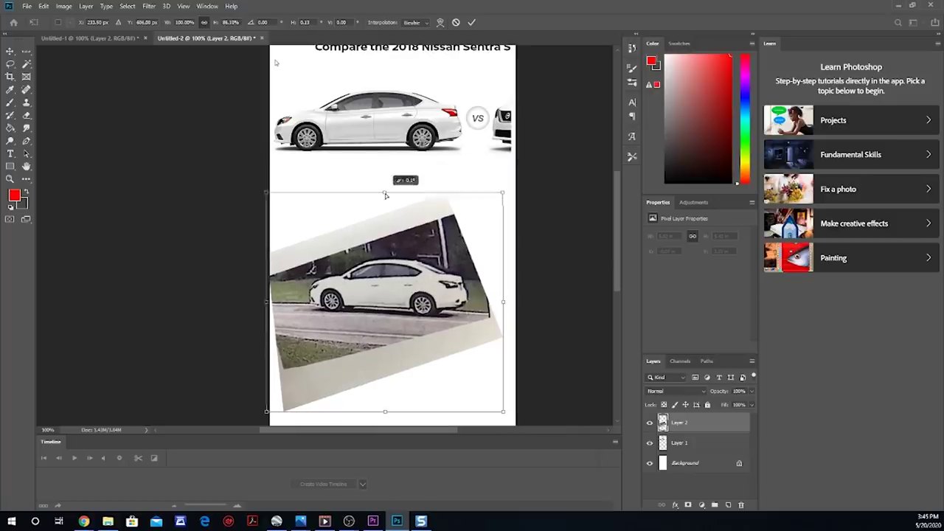
left_click_drag(385, 195, 397, 203)
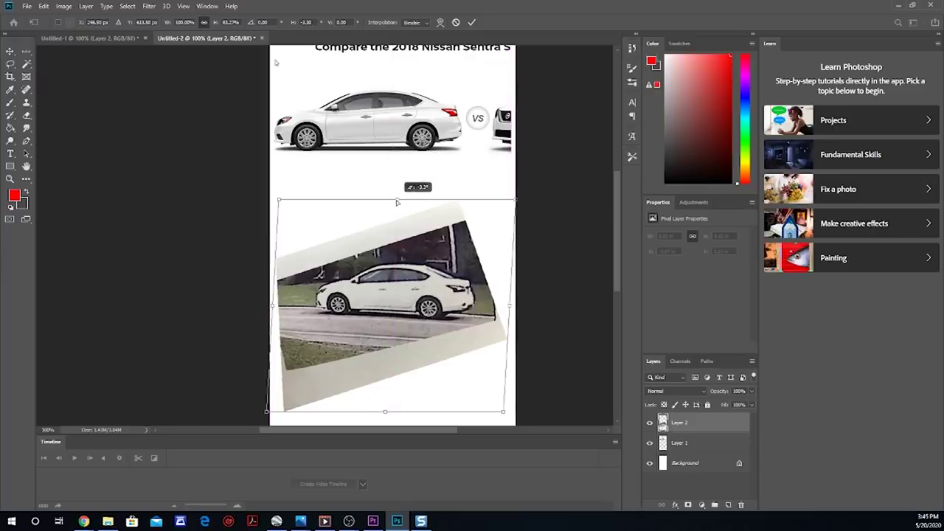
left_click_drag(397, 202, 397, 203)
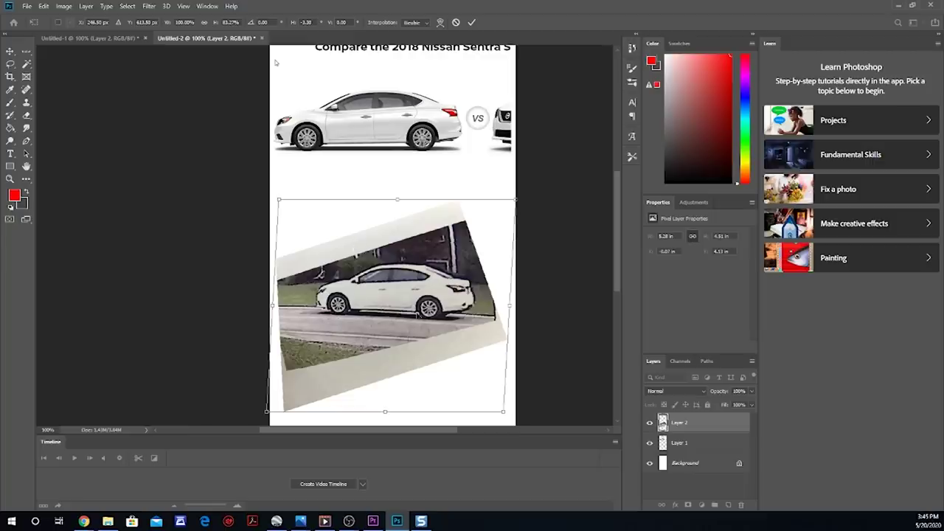
left_click_drag(511, 308, 505, 308)
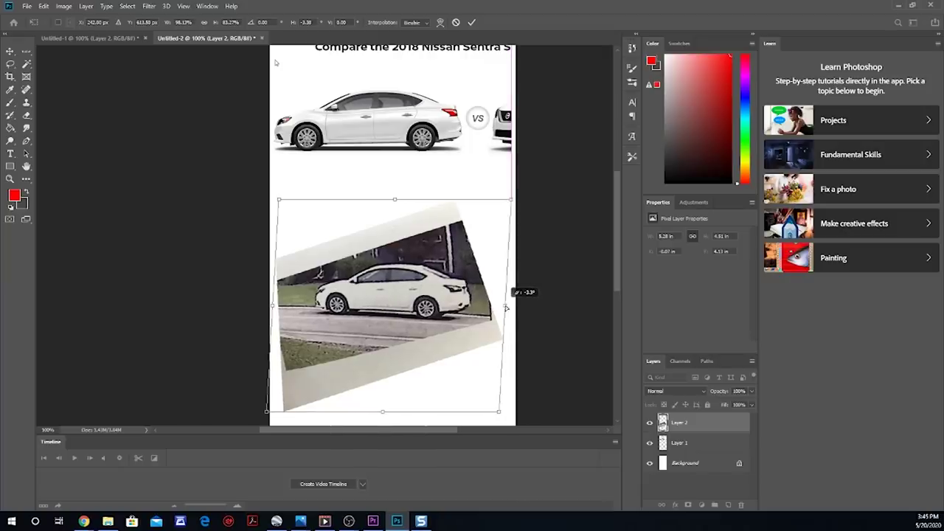
left_click_drag(508, 308, 506, 308)
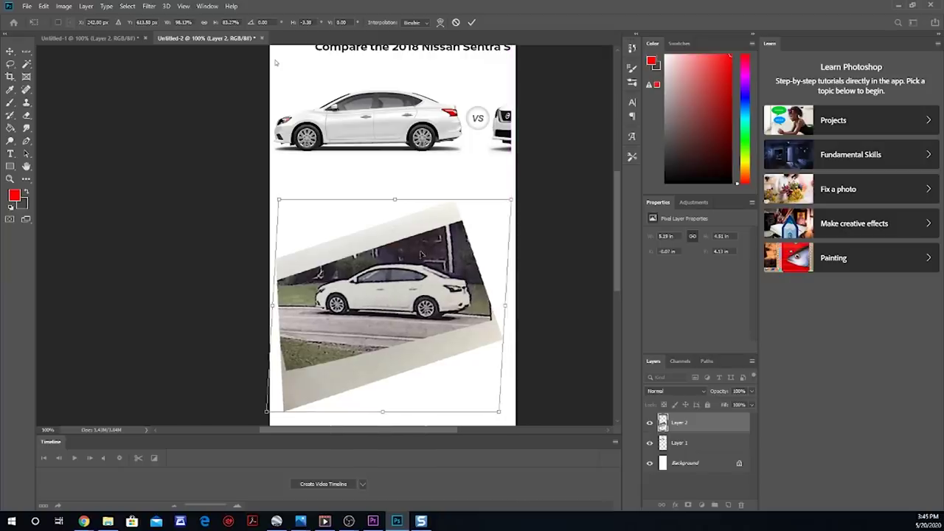
left_click(26, 50)
left_click(78, 70)
left_click(281, 74)
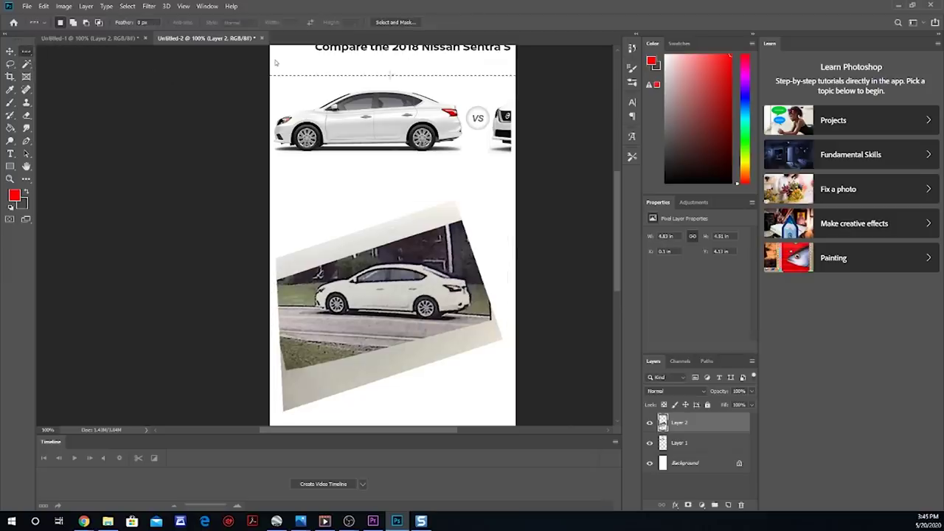
- Trace the white sedan's body and wheels with the Magnetic Lasso to select it
left_click(26, 50)
left_click(77, 49)
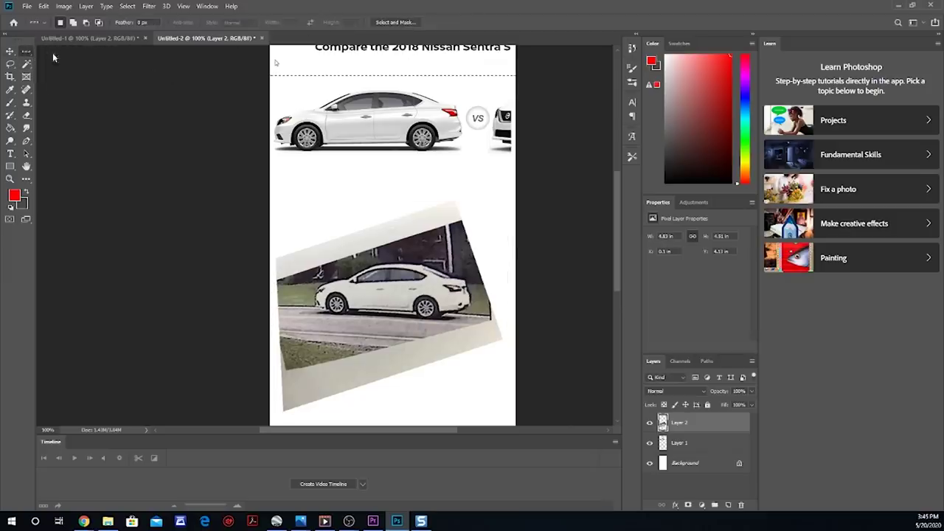
left_click(397, 23)
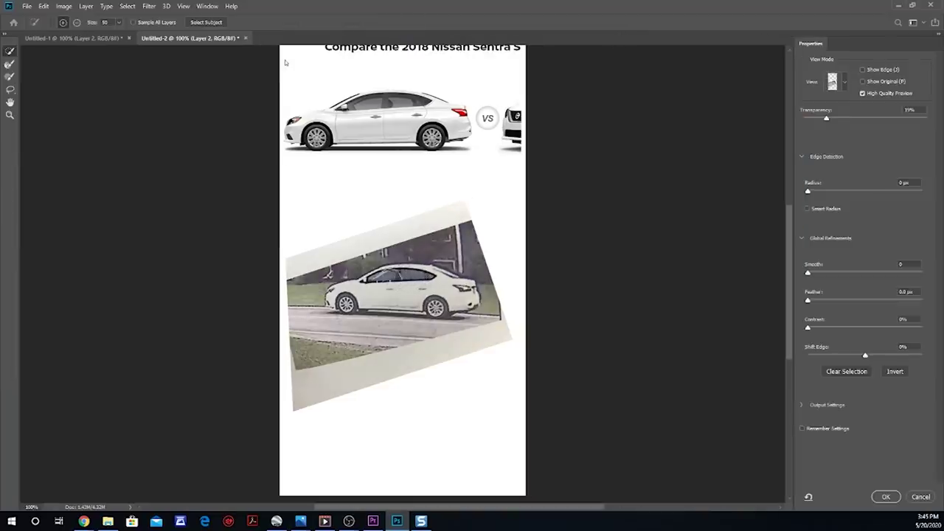
right_click(10, 70)
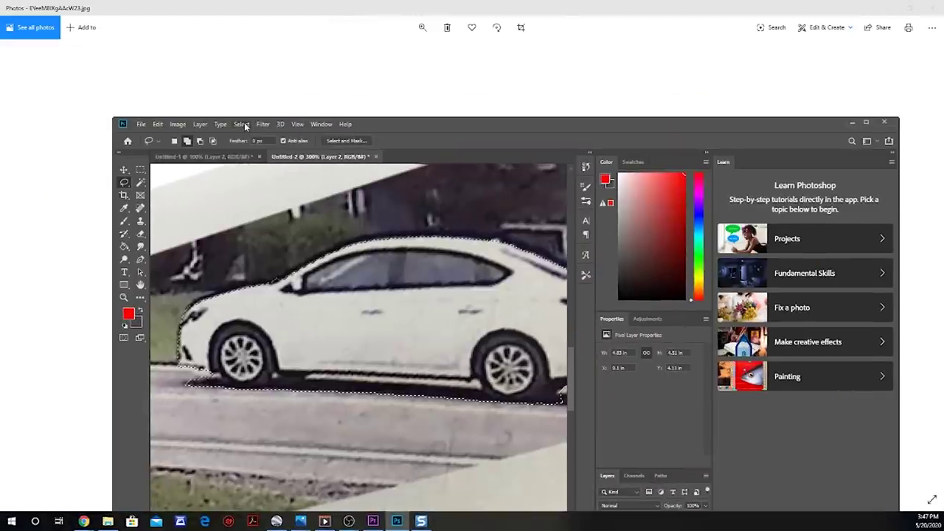
left_click(244, 122)
- Delete the street background around the car, zoom out to 66.7%, deselect, and scroll to the top
left_click(250, 166)
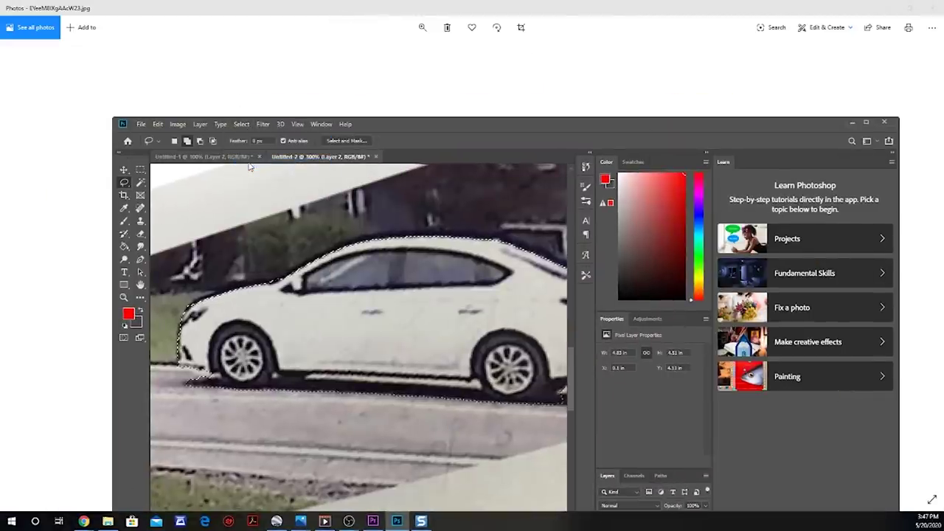
key("Delete")
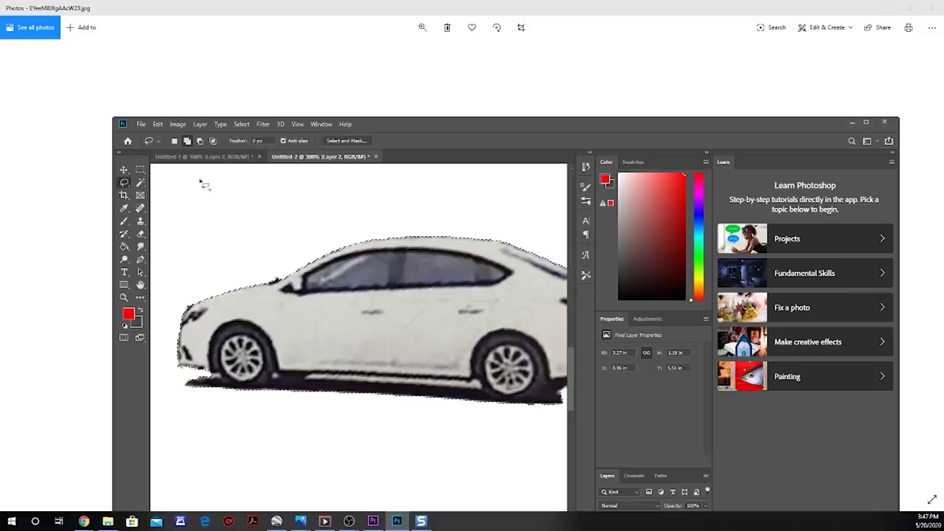
key("ctrl+minus")
key("z")
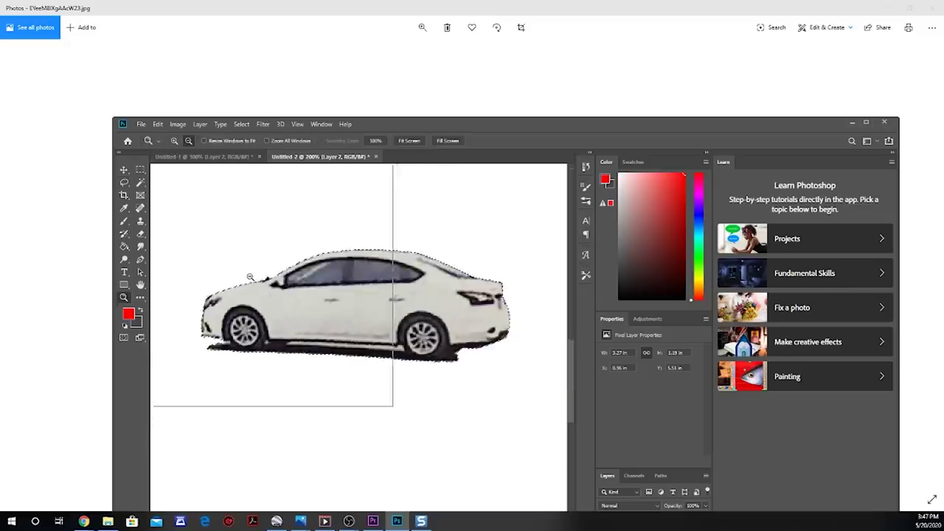
key("ctrl+minus")
key("ctrl+minus")
key("ctrl+minus")
right_click(140, 170)
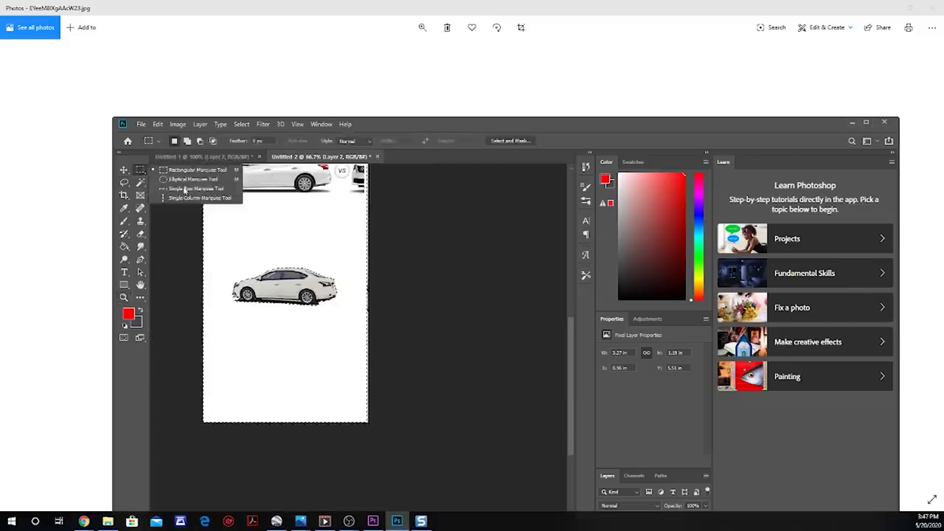
left_click(185, 190)
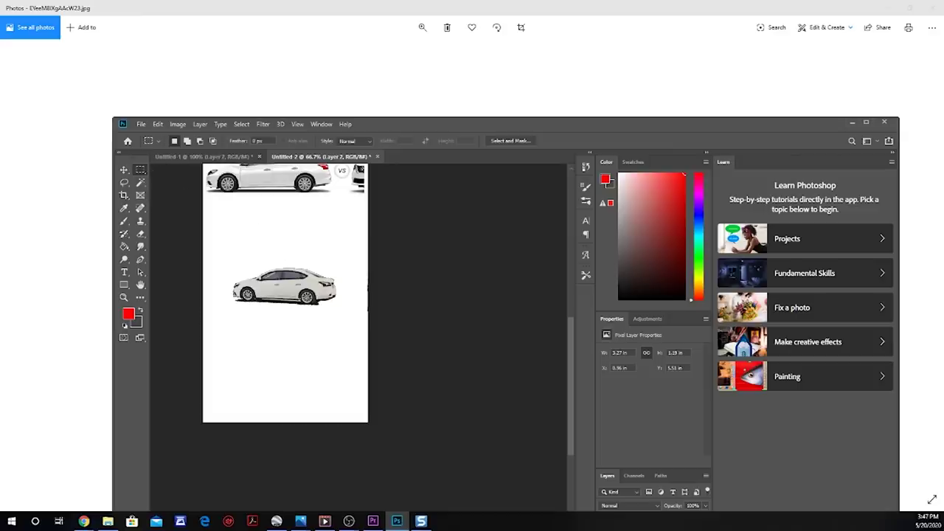
left_click_drag(573, 332, 570, 300)
- Enlarge the cut-out car to about 132% and move it under the reference car
left_click(157, 125)
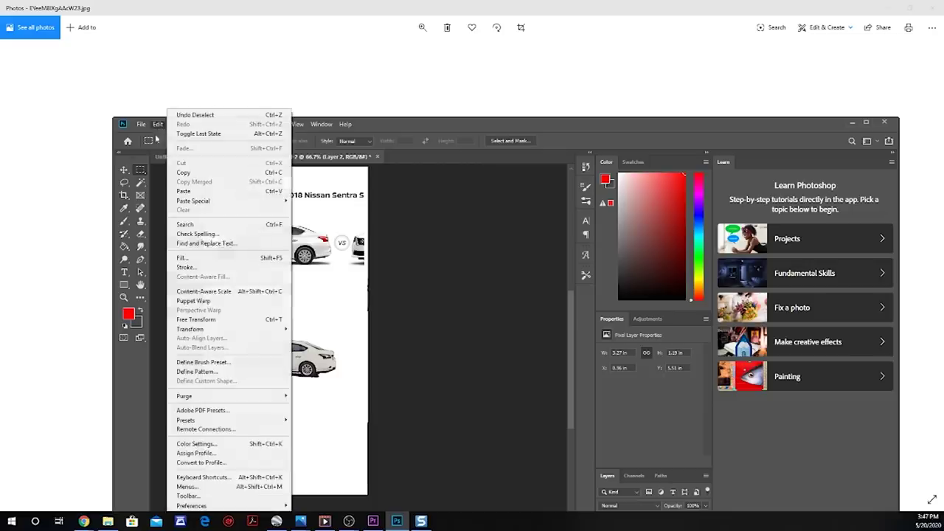
mouse_move(195, 329)
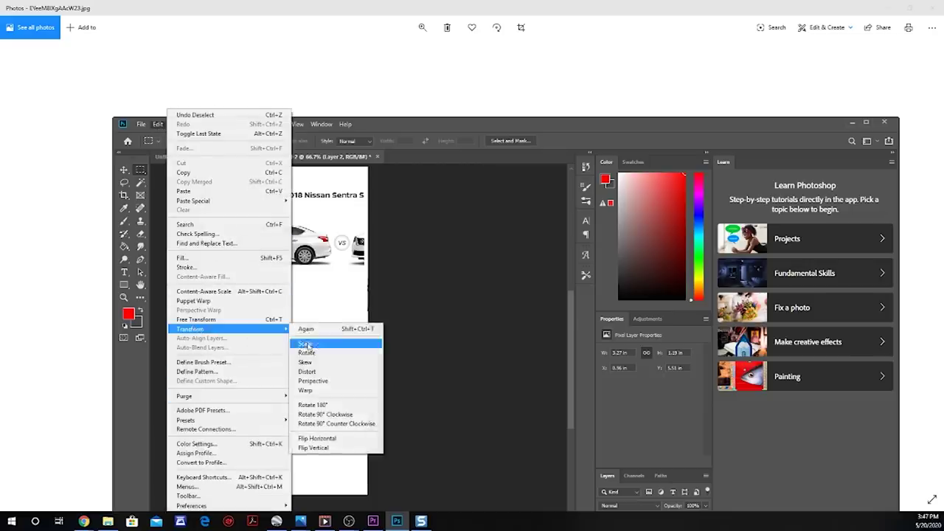
left_click(310, 343)
left_click_drag(335, 339, 392, 320)
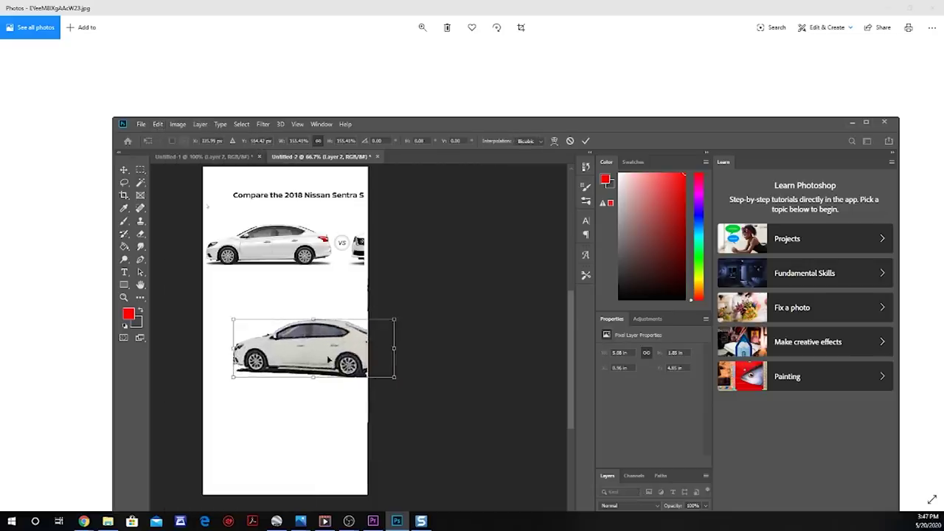
left_click_drag(377, 354, 352, 331)
left_click(158, 124)
left_click(142, 171)
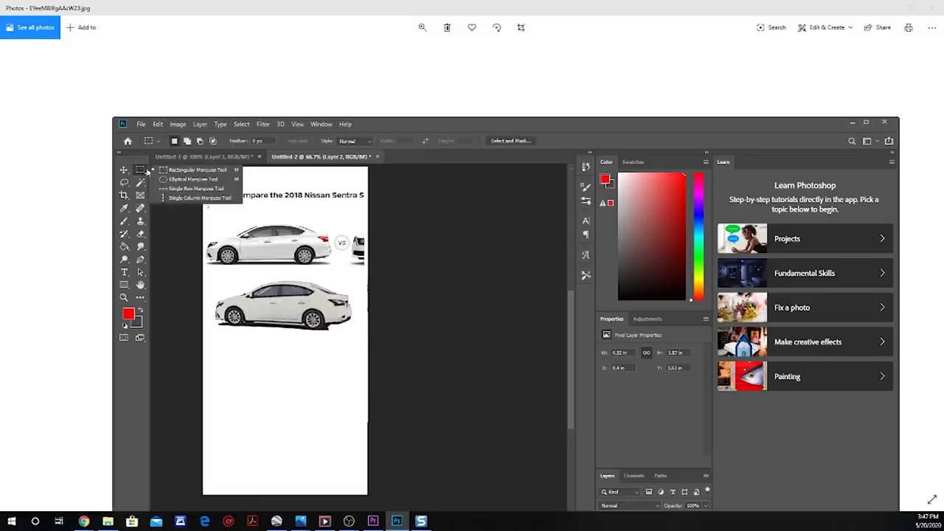
- Rotate the car about -4.32° to level it, nudge it up-left, and zoom to 100%
left_click(157, 124)
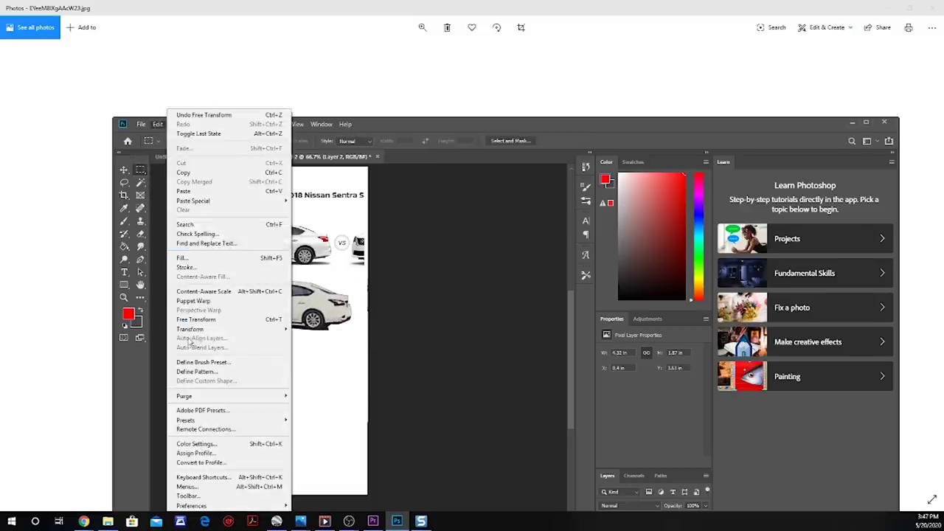
mouse_move(194, 333)
left_click(309, 354)
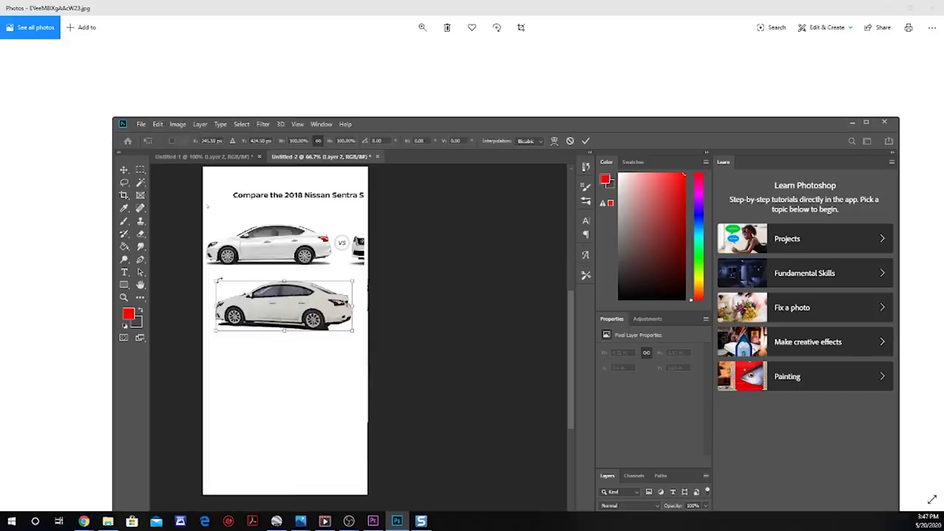
left_click_drag(220, 291, 217, 284)
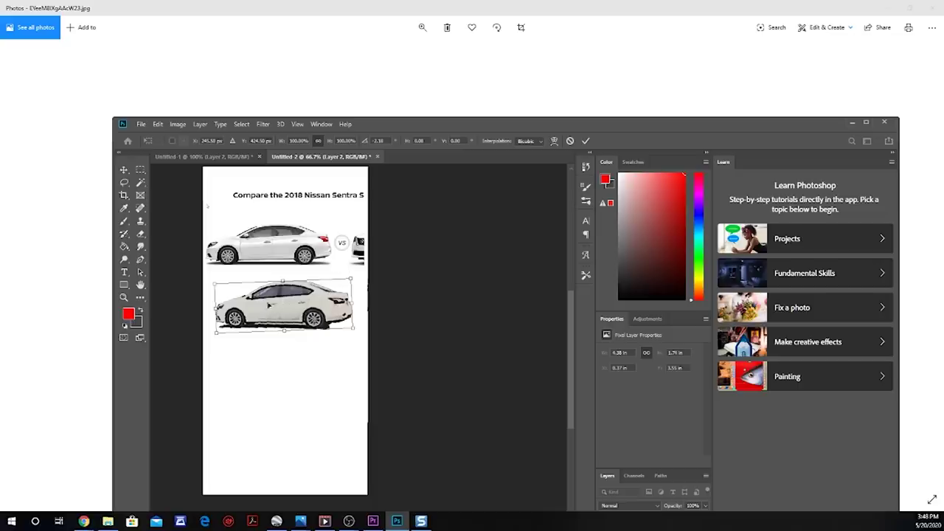
left_click_drag(300, 311, 294, 307)
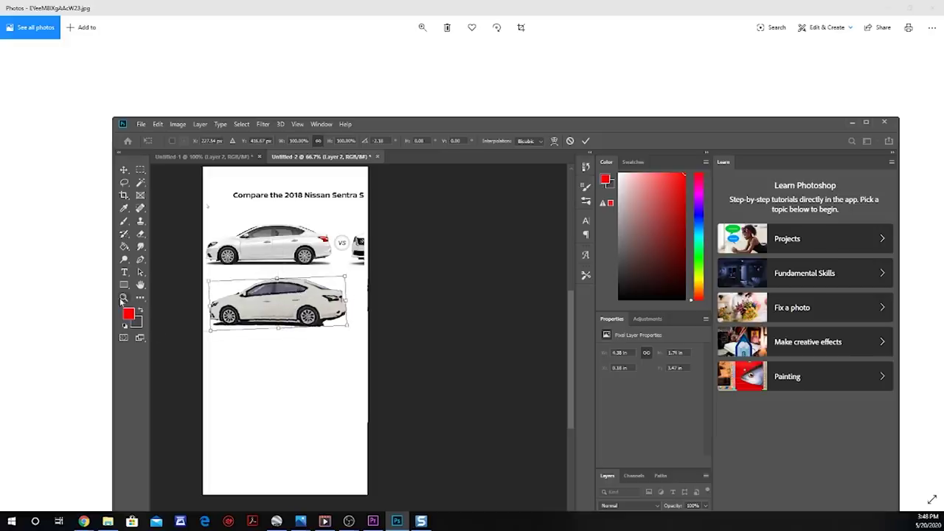
left_click(124, 298)
left_click(268, 261)
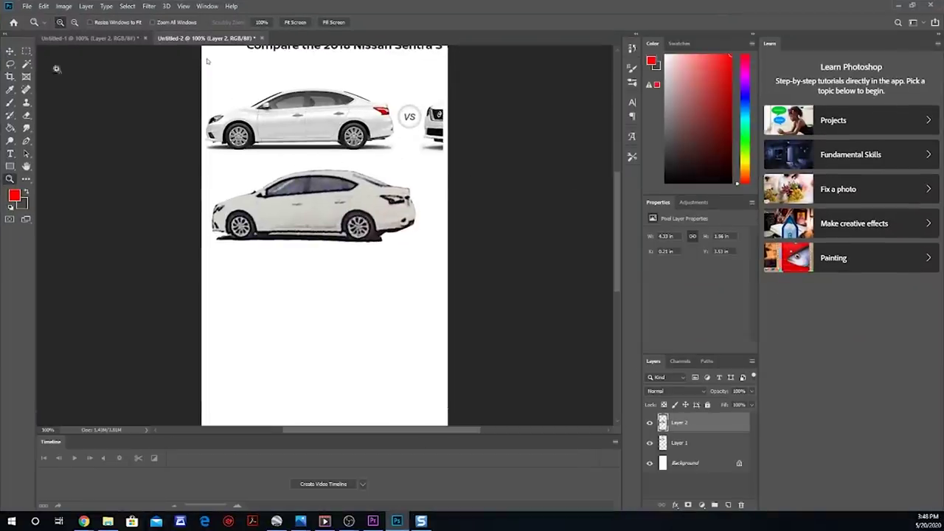
- Scale the suspect car to about 95% width and commit the transform
left_click(44, 6)
mouse_move(133, 228)
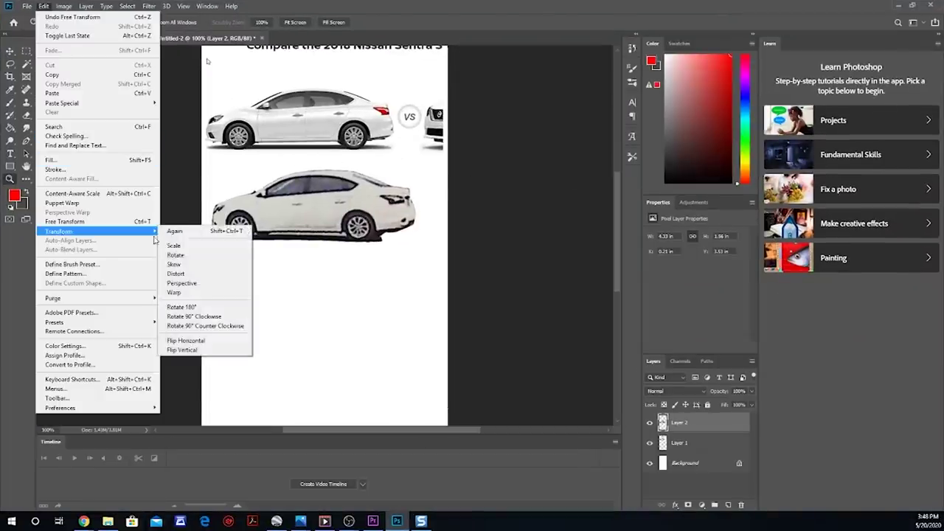
left_click(183, 244)
left_click_drag(419, 168, 406, 169)
right_click(26, 50)
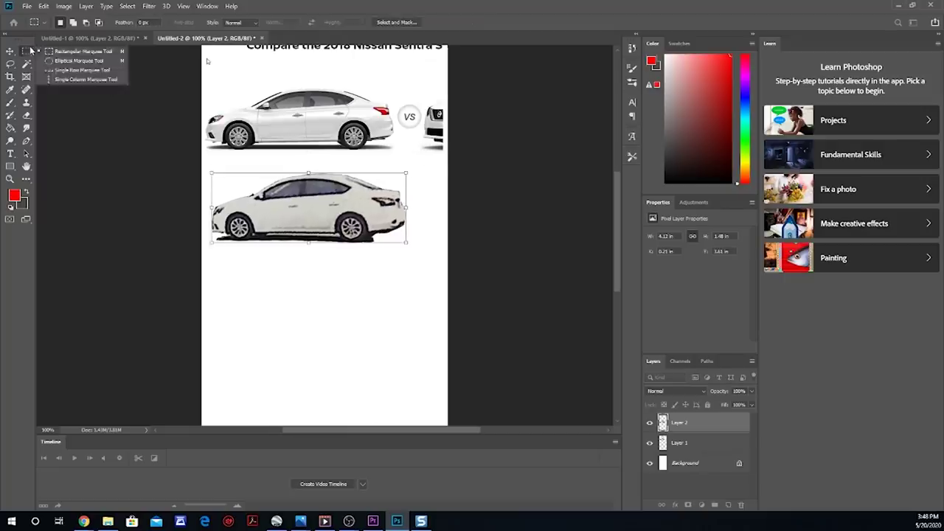
left_click(66, 49)
- Capture the two-car comparison area as a Snagit screenshot
key("Print")
left_click_drag(203, 46, 445, 280)
left_click(205, 303)
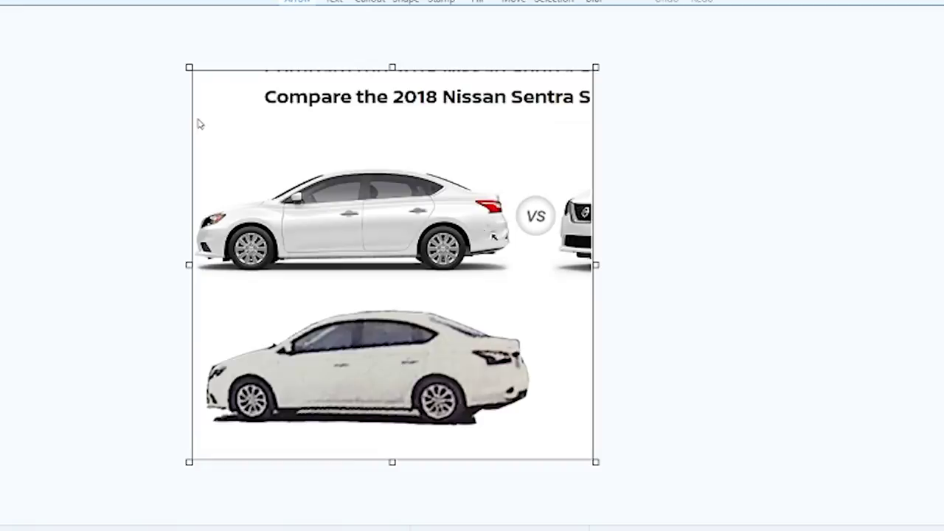
- Draw pink arrows linking both cars' tail lights, rooflines, pillar-to-windshield, front ends and rear ends
left_click_drag(491, 205, 485, 344)
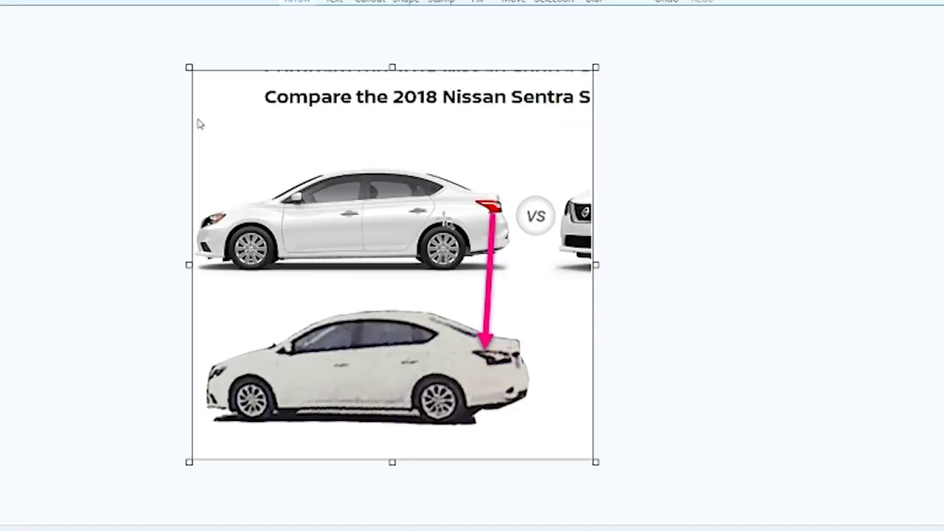
left_click_drag(445, 188, 441, 327)
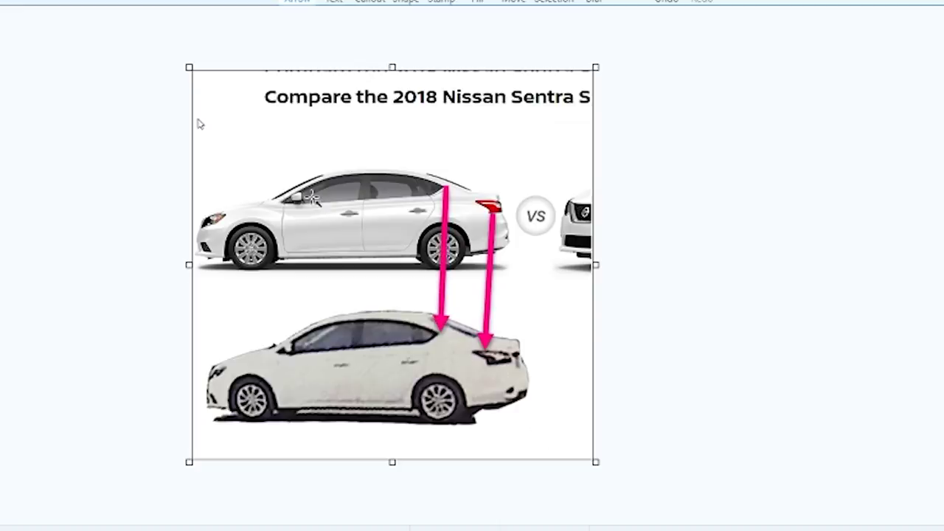
left_click_drag(296, 198, 290, 360)
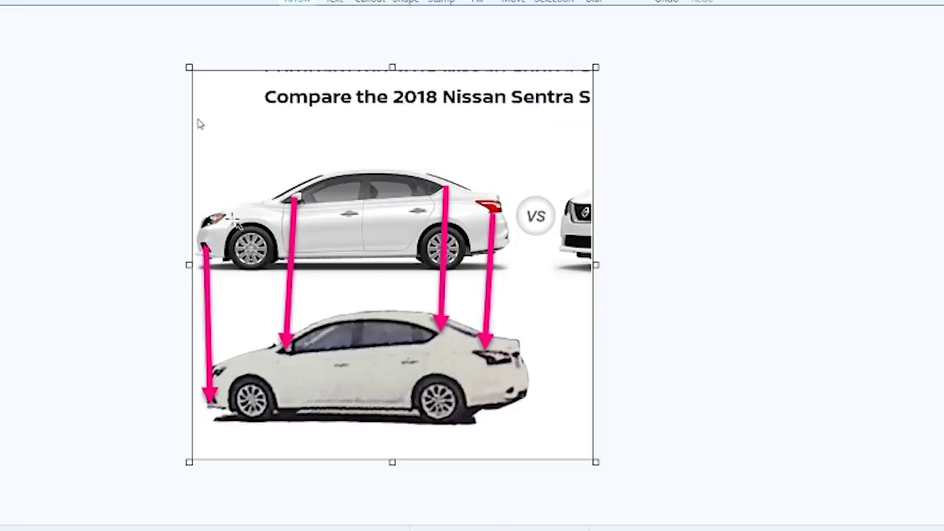
left_click_drag(229, 219, 224, 374)
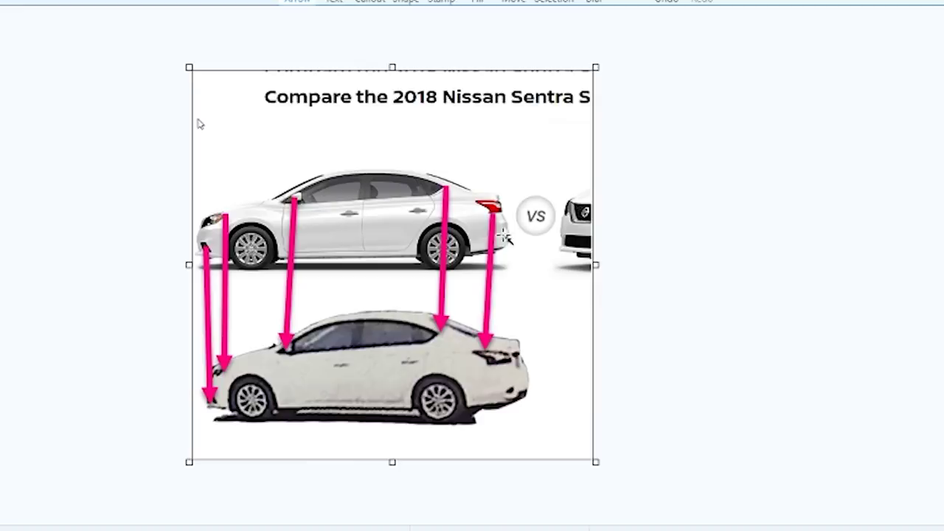
mouse_move(509, 240)
left_mouse_down()
mouse_move(512, 405)
mouse_move(509, 387)
left_mouse_up()
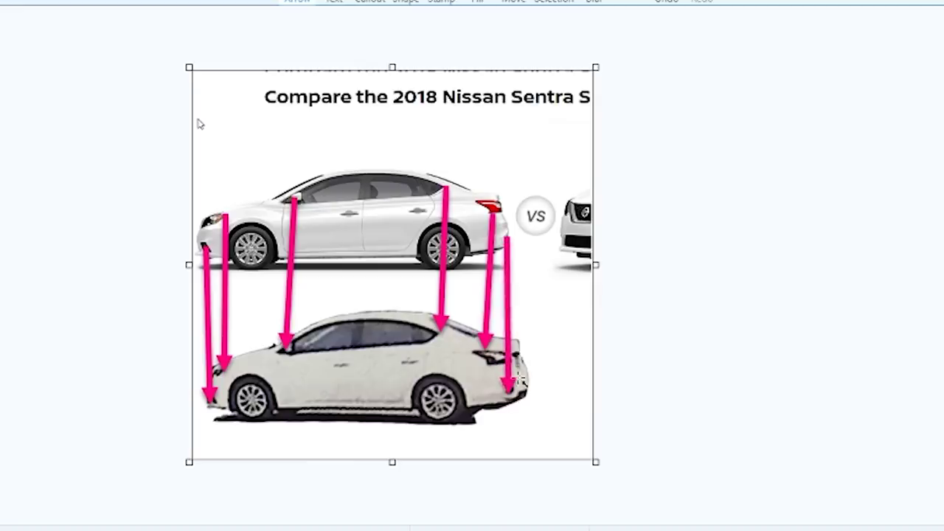